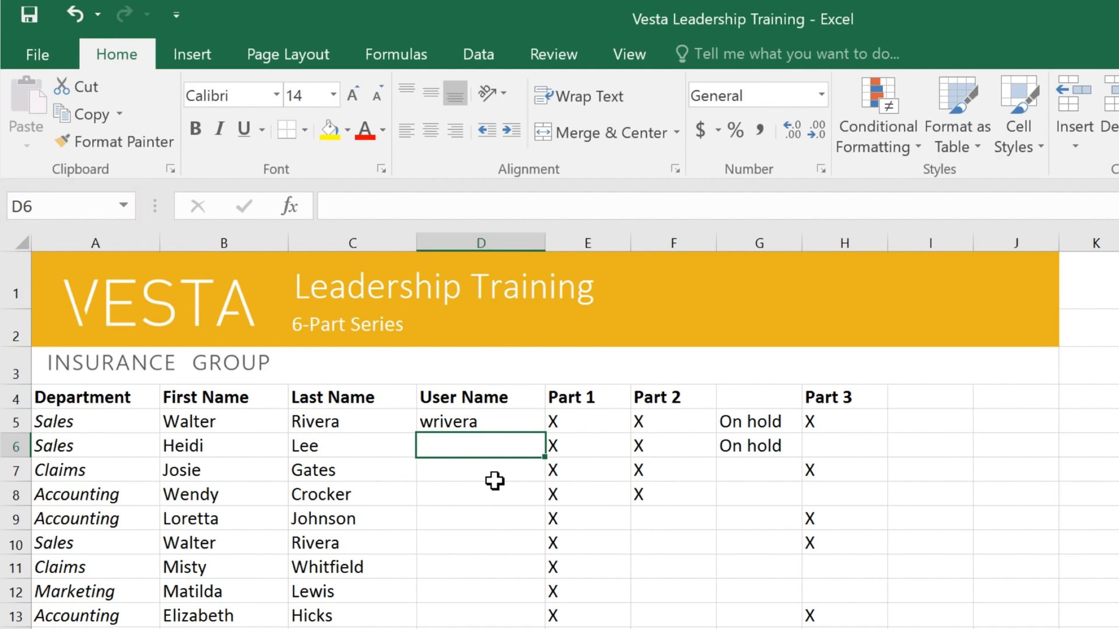
Move the active cell to B5 and select the first and last names in B5:C18
{"action": "left_click", "coordinate": [495, 519]}
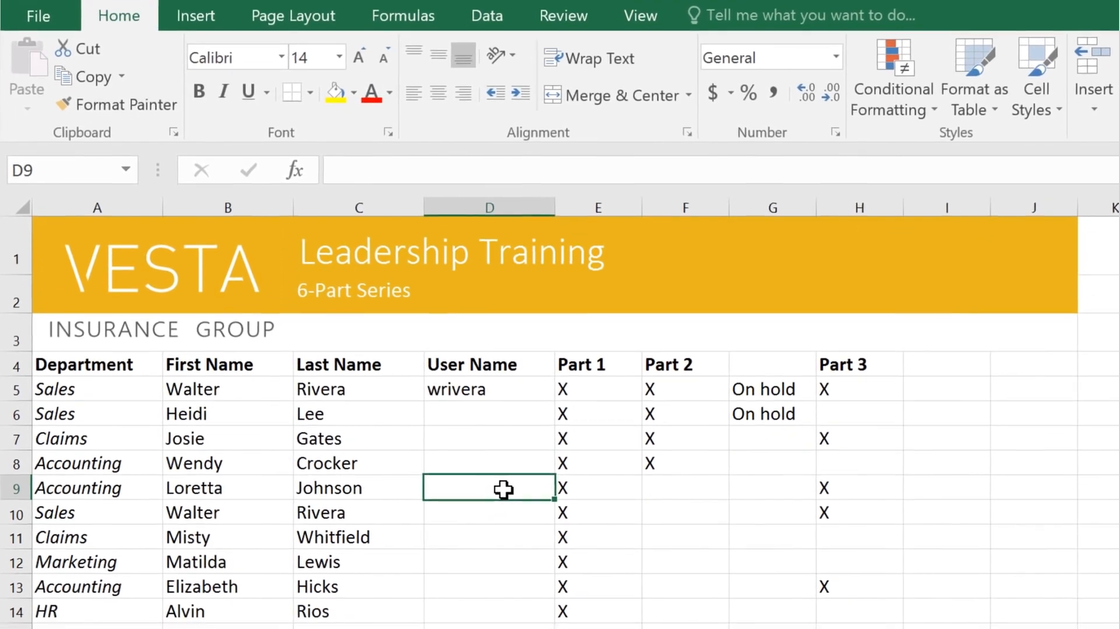
{"action": "key", "text": "Left"}
{"action": "key", "text": "Left"}
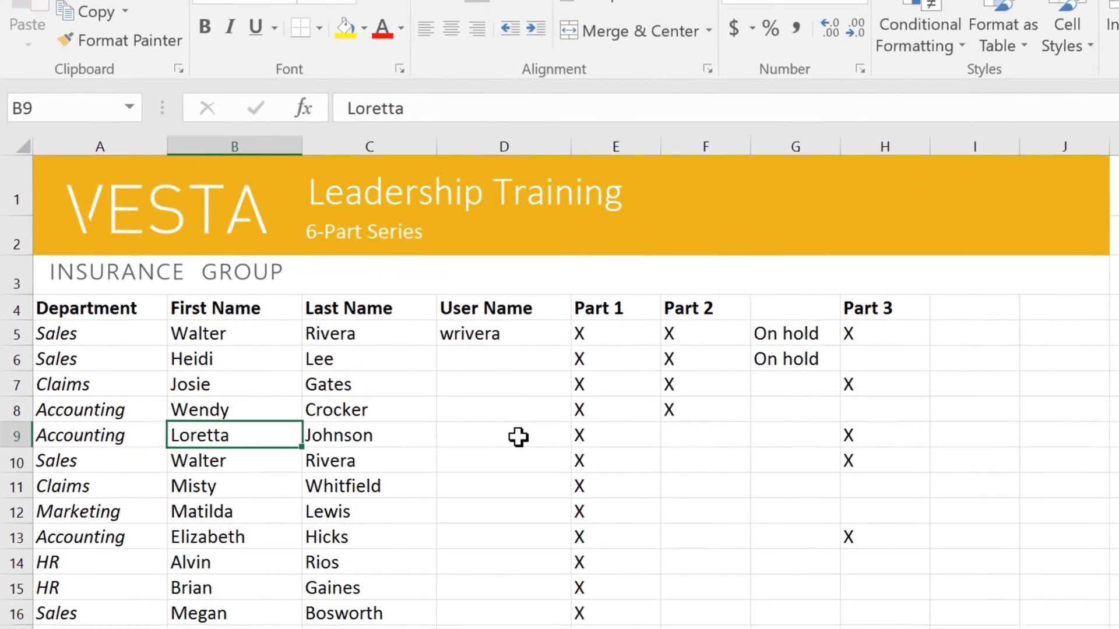
{"action": "key", "text": "Up"}
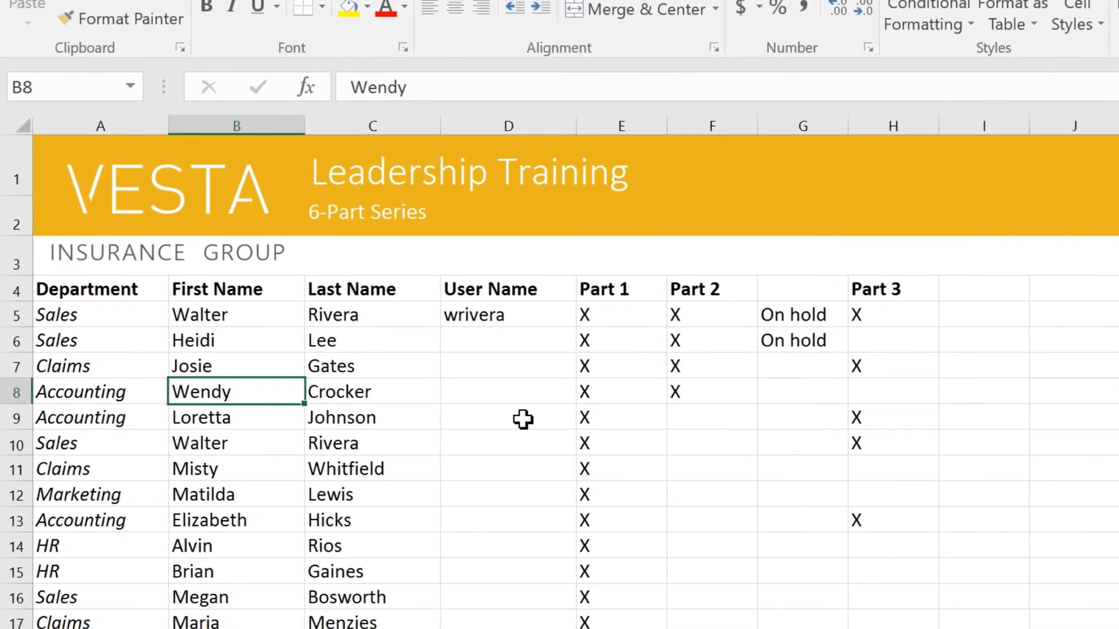
{"action": "key", "text": "Up"}
{"action": "key", "text": "Up"}
{"action": "key", "text": "Up"}
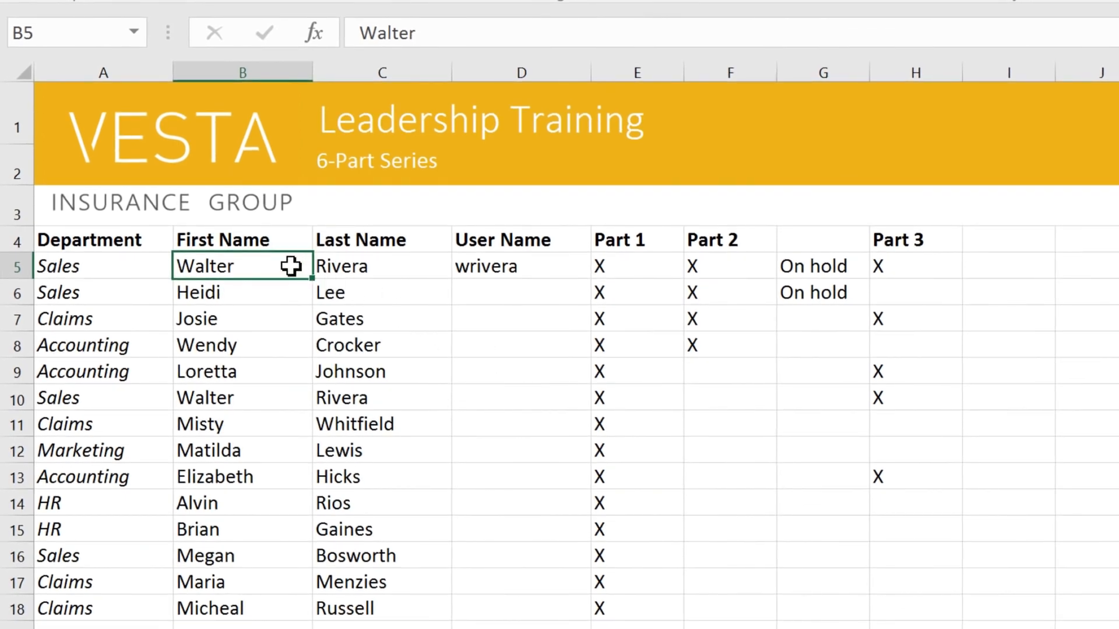
{"action": "left_click_drag", "start_coordinate": [290, 266], "coordinate": [412, 606]}
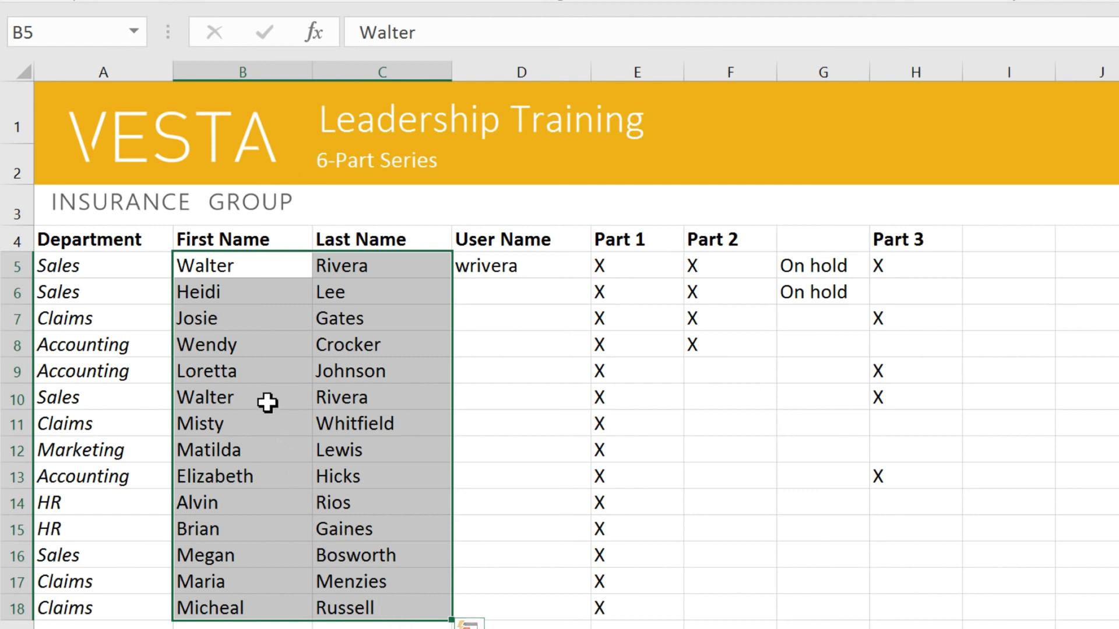
Enter a capital X in the empty Part 2 cell F9
{"action": "left_click", "coordinate": [258, 375]}
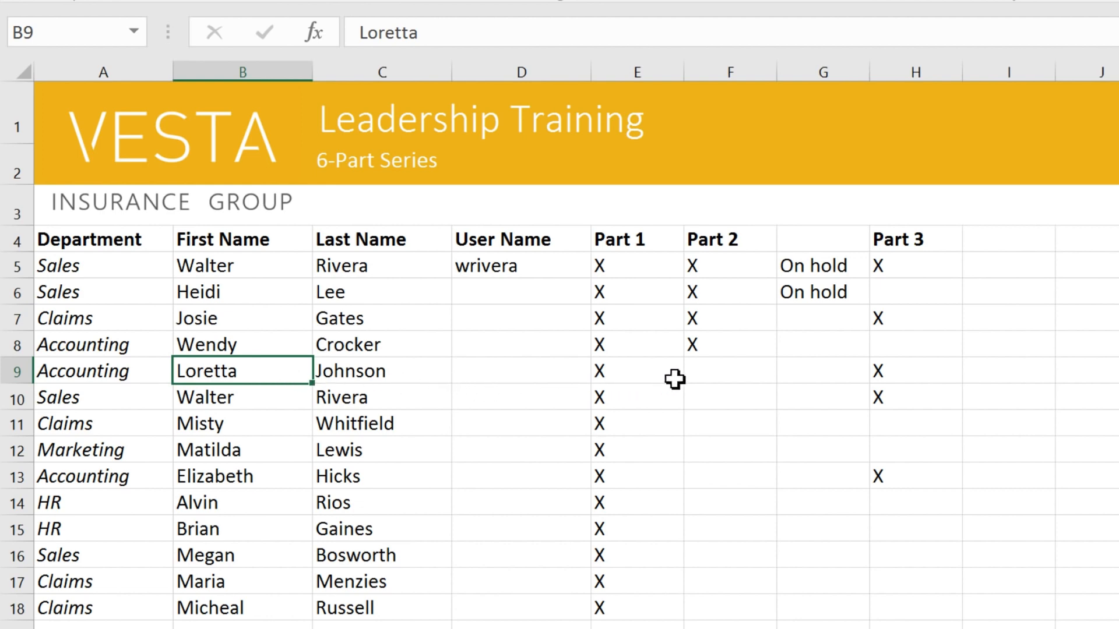
{"action": "left_click", "coordinate": [700, 378]}
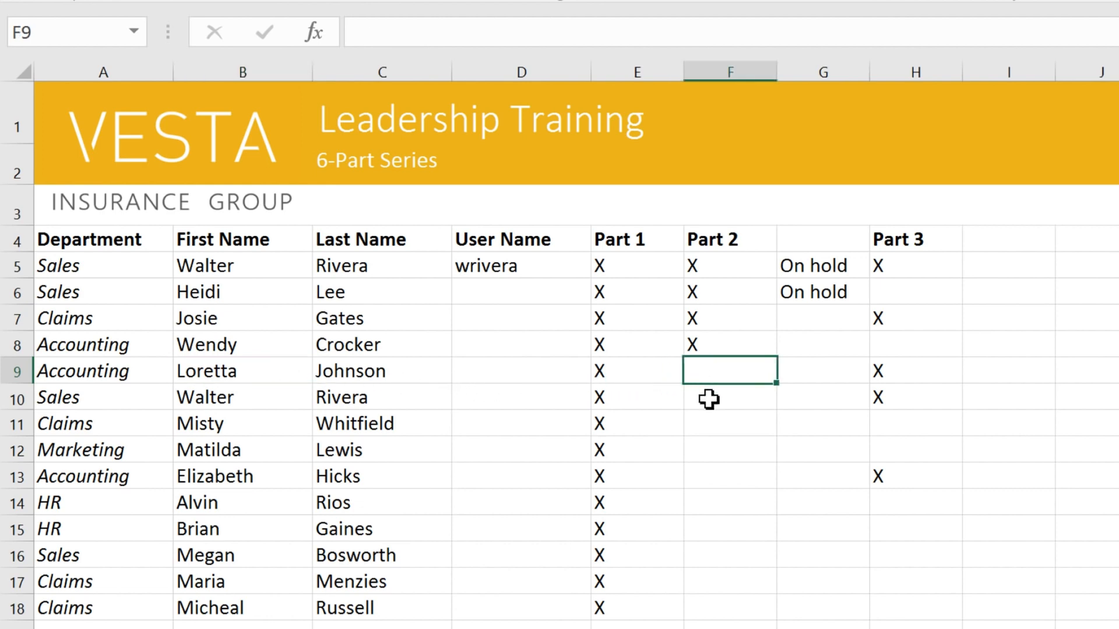
{"action": "type", "text": "x"}
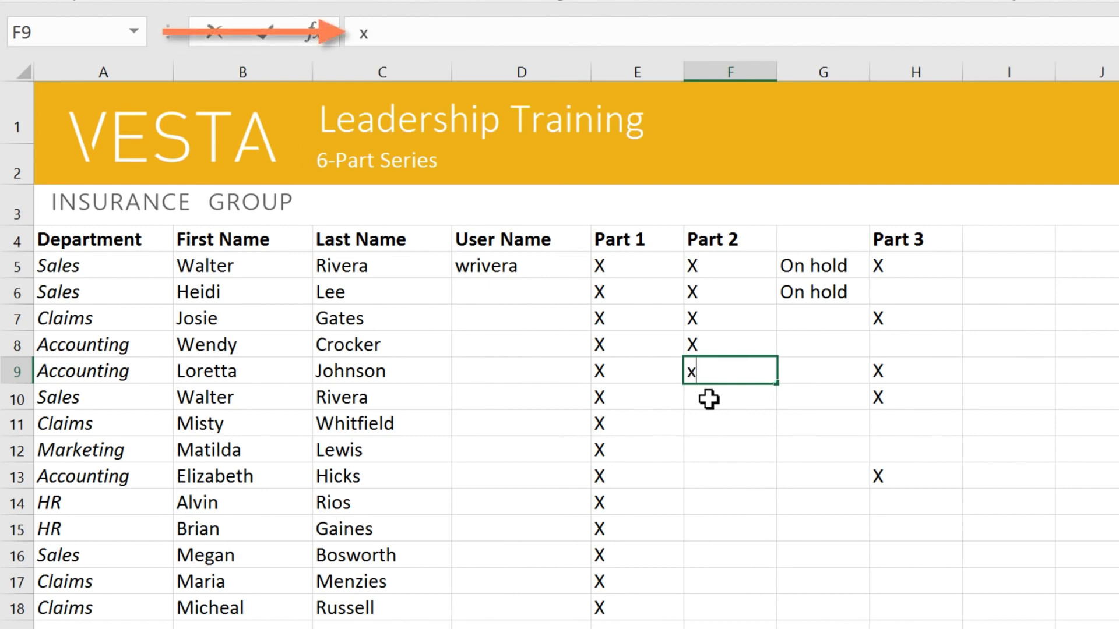
{"action": "left_click", "coordinate": [388, 33]}
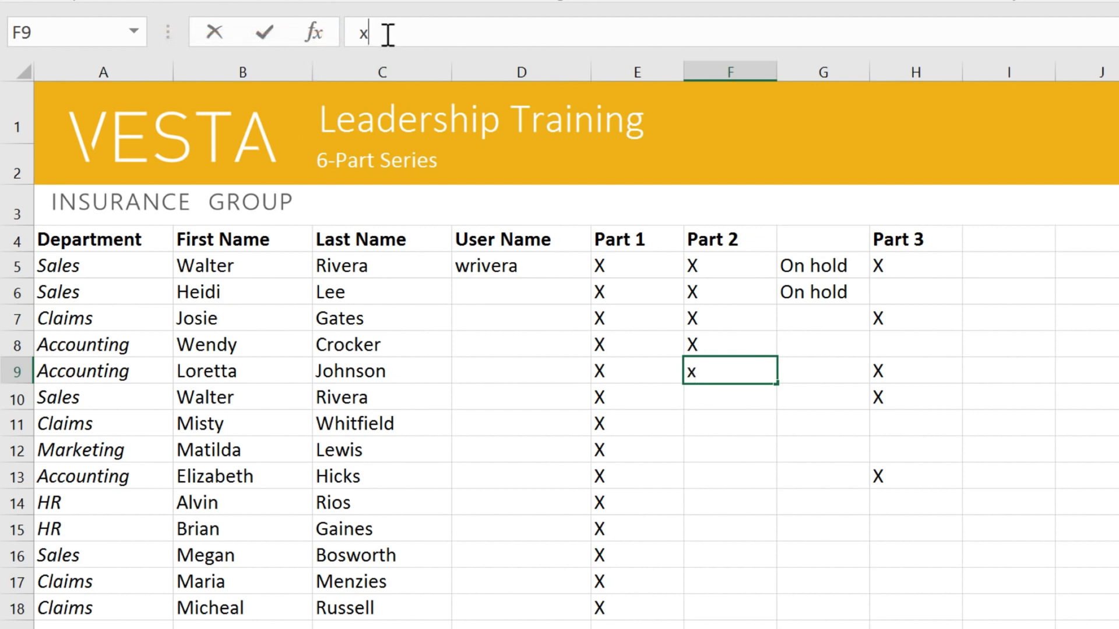
{"action": "key", "text": "BackSpace"}
{"action": "type", "text": "X"}
{"action": "left_click", "coordinate": [282, 395]}
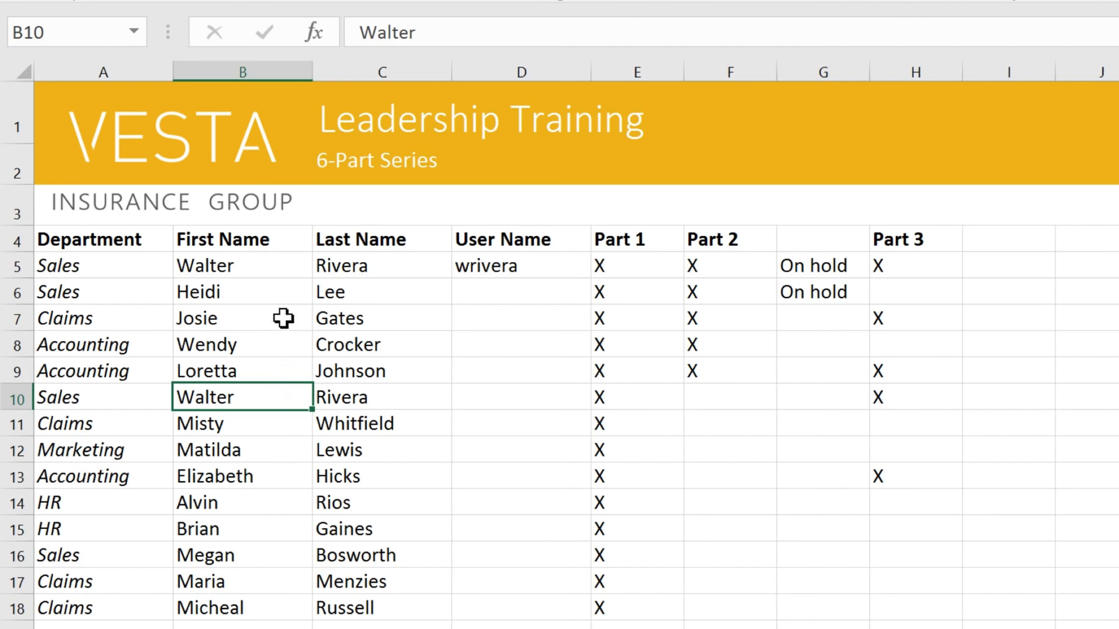
Clear the contents of the duplicate record in A10:H10 and delete those cells so the rows below shift up
{"action": "left_click", "coordinate": [271, 263]}
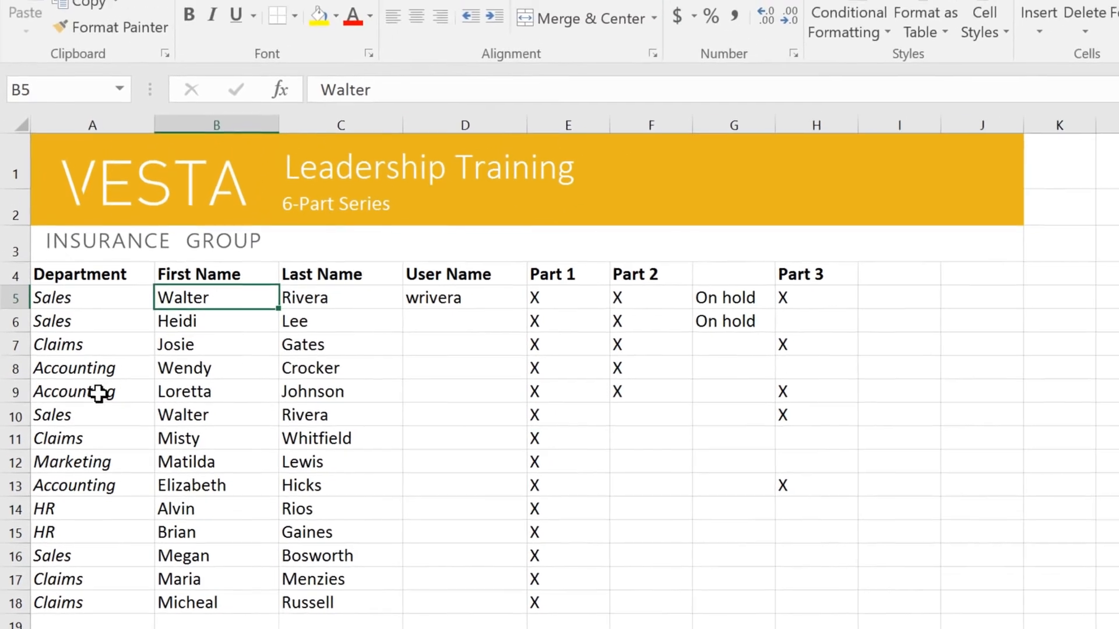
{"action": "left_click_drag", "start_coordinate": [93, 415], "coordinate": [489, 421]}
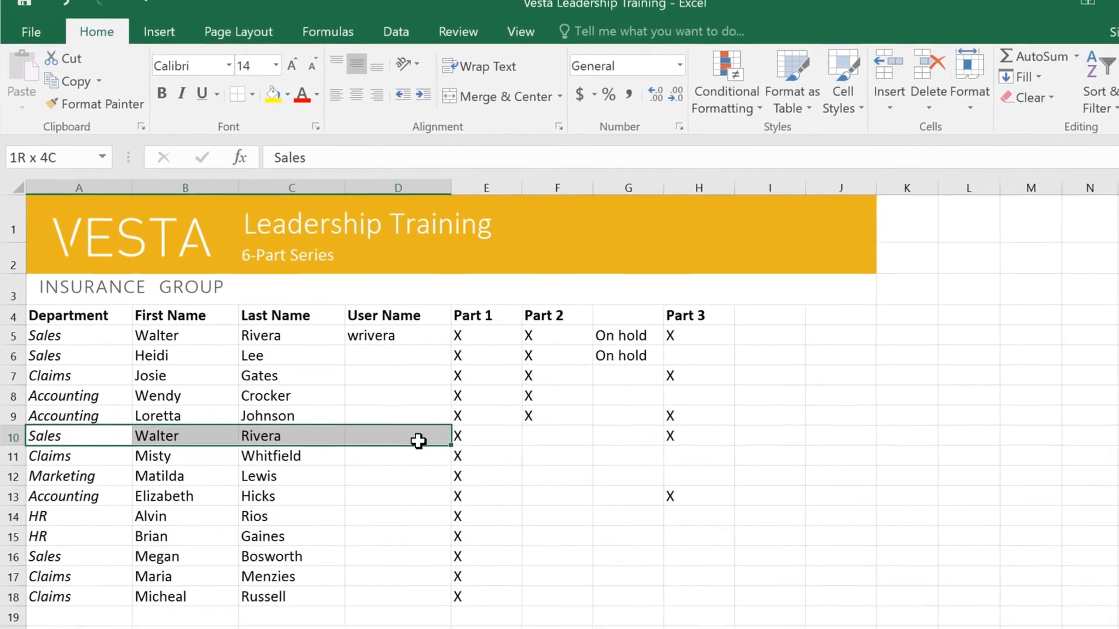
{"action": "left_click_drag", "start_coordinate": [418, 442], "coordinate": [693, 439]}
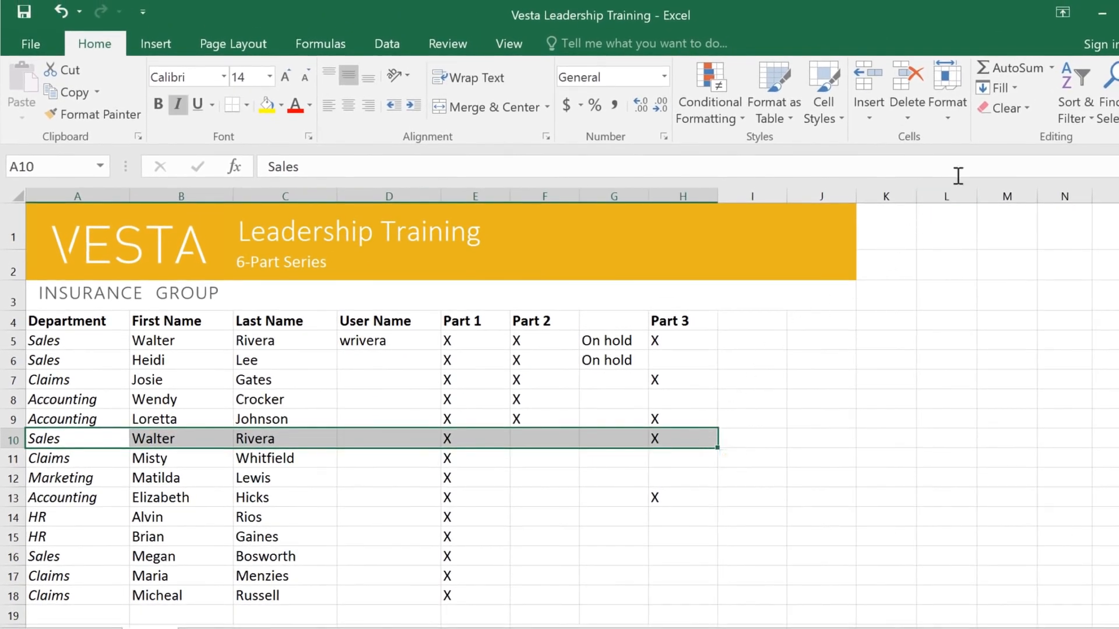
{"action": "left_click", "coordinate": [1008, 108]}
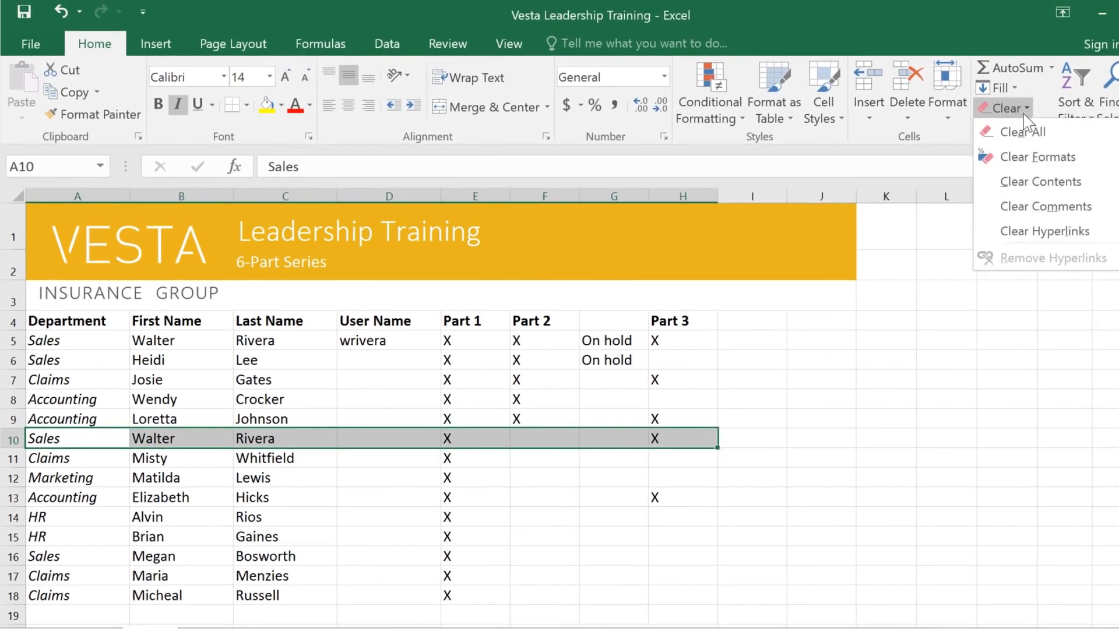
{"action": "left_click", "coordinate": [1030, 185]}
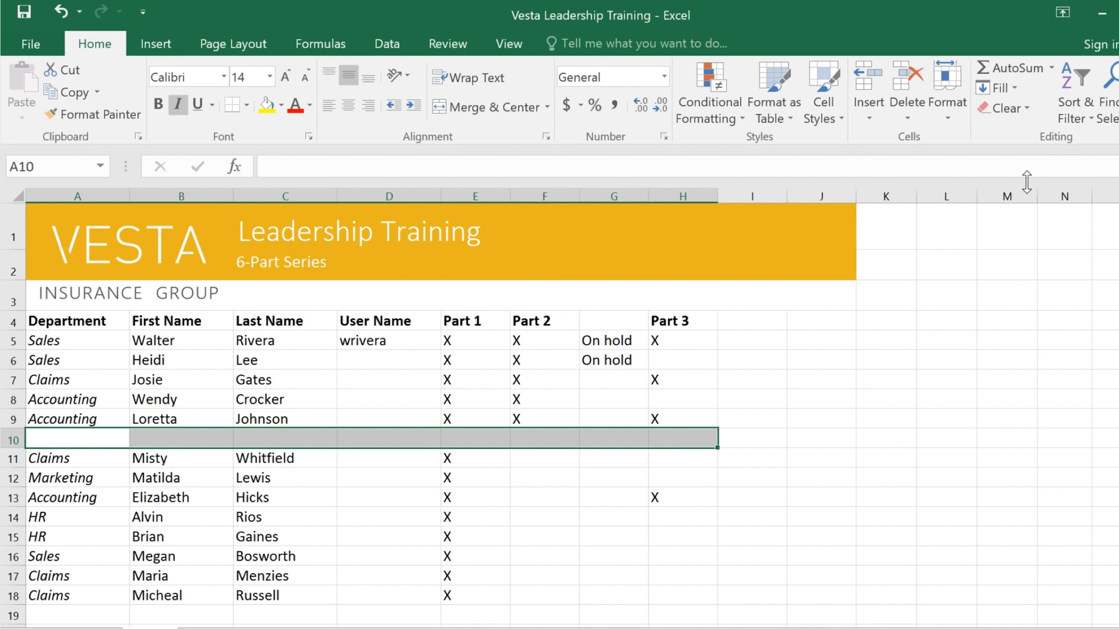
{"action": "left_click", "coordinate": [901, 84]}
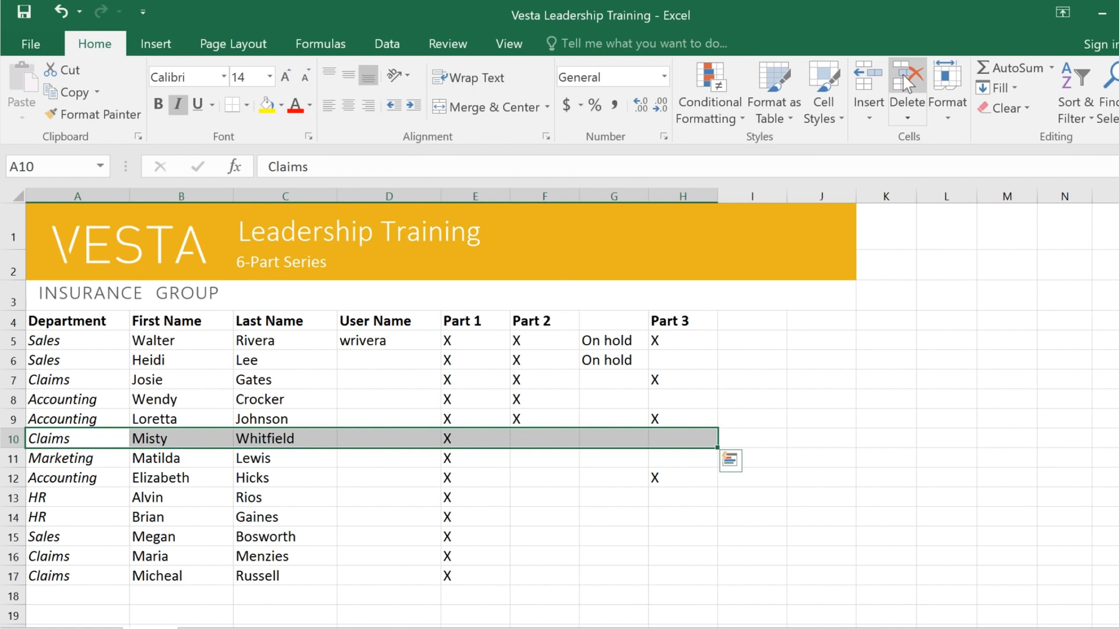
{"action": "key", "text": "ctrl+z"}
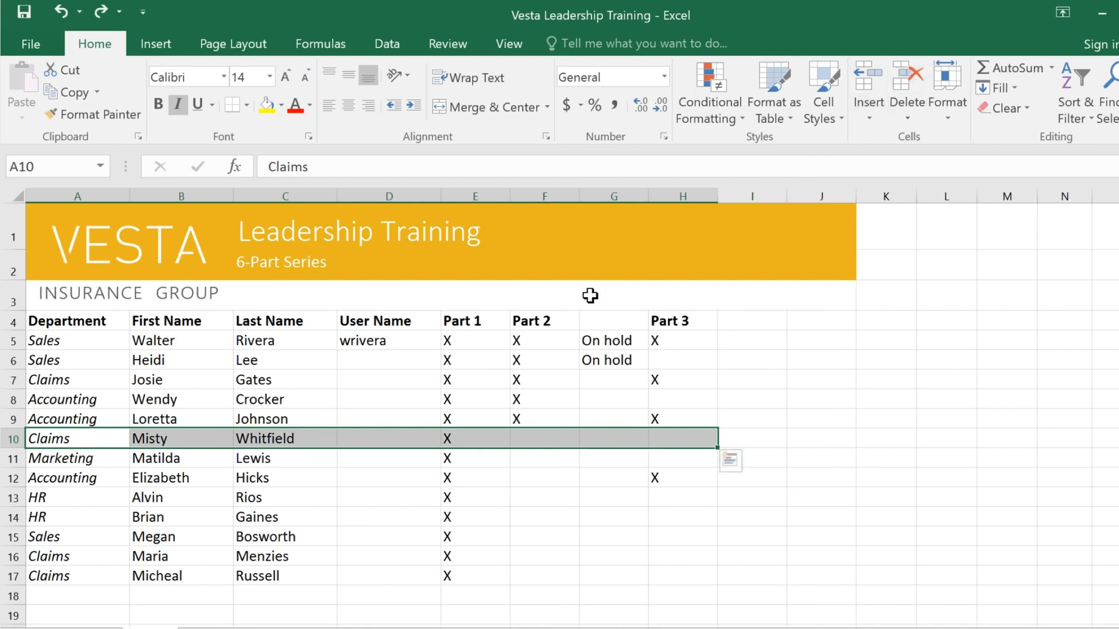
Copy the X from F9 into the Part 2 cells F12:F17
{"action": "left_click", "coordinate": [568, 318]}
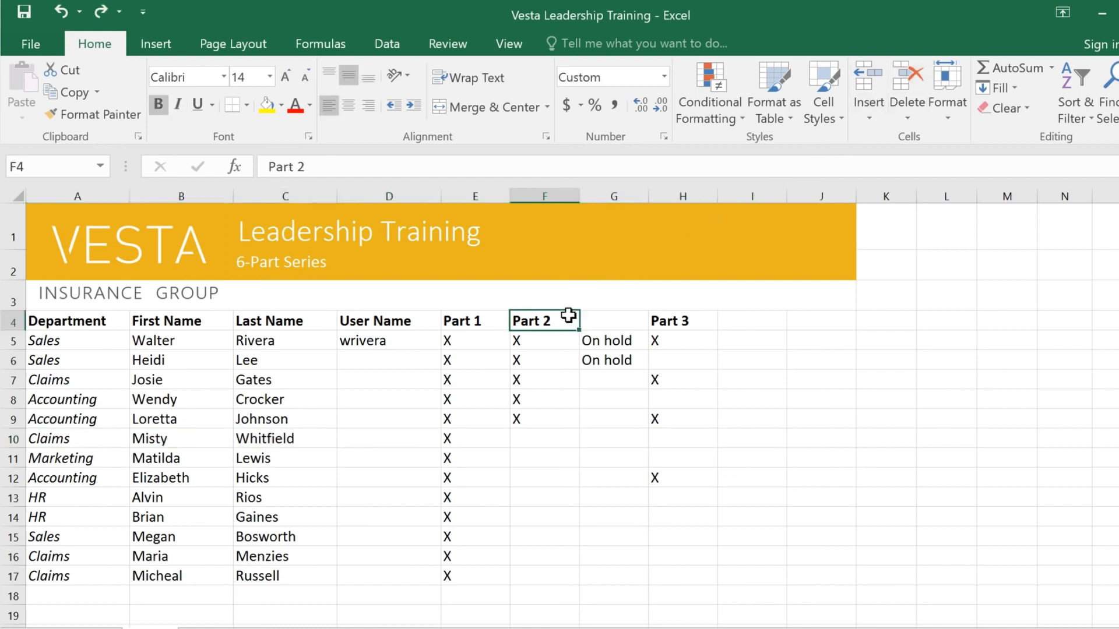
{"action": "left_click", "coordinate": [547, 417]}
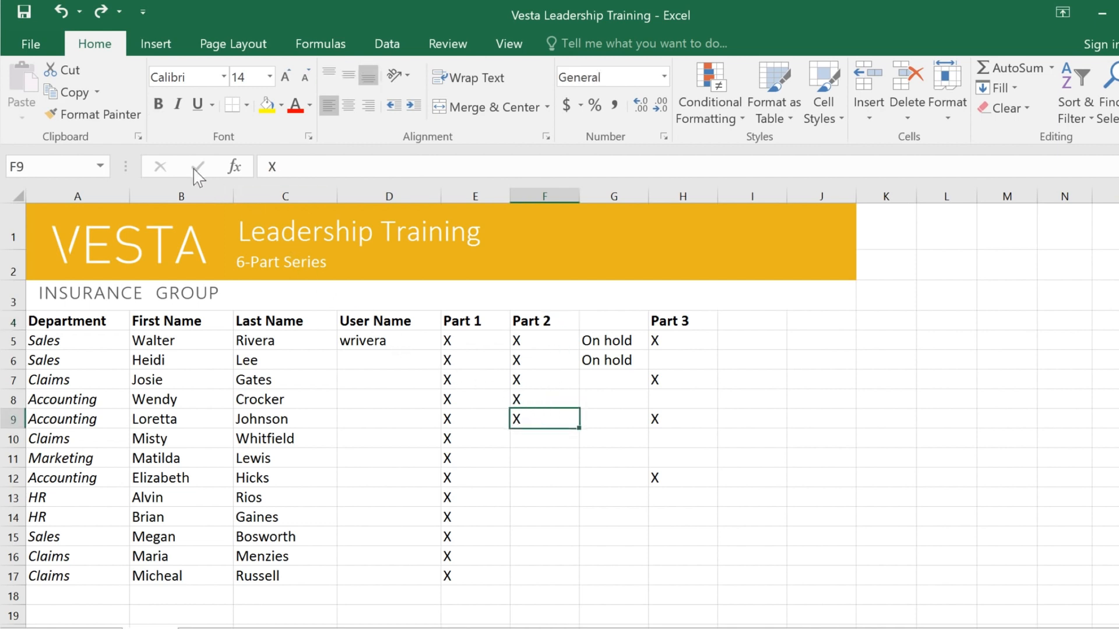
{"action": "left_click", "coordinate": [68, 92]}
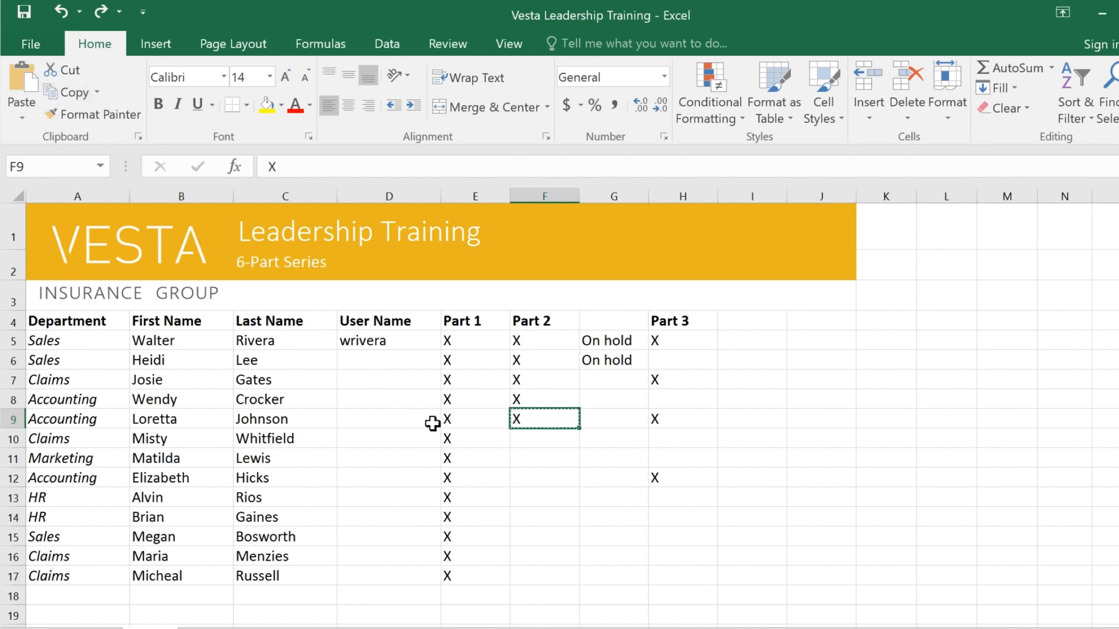
{"action": "left_click_drag", "start_coordinate": [535, 479], "coordinate": [530, 573]}
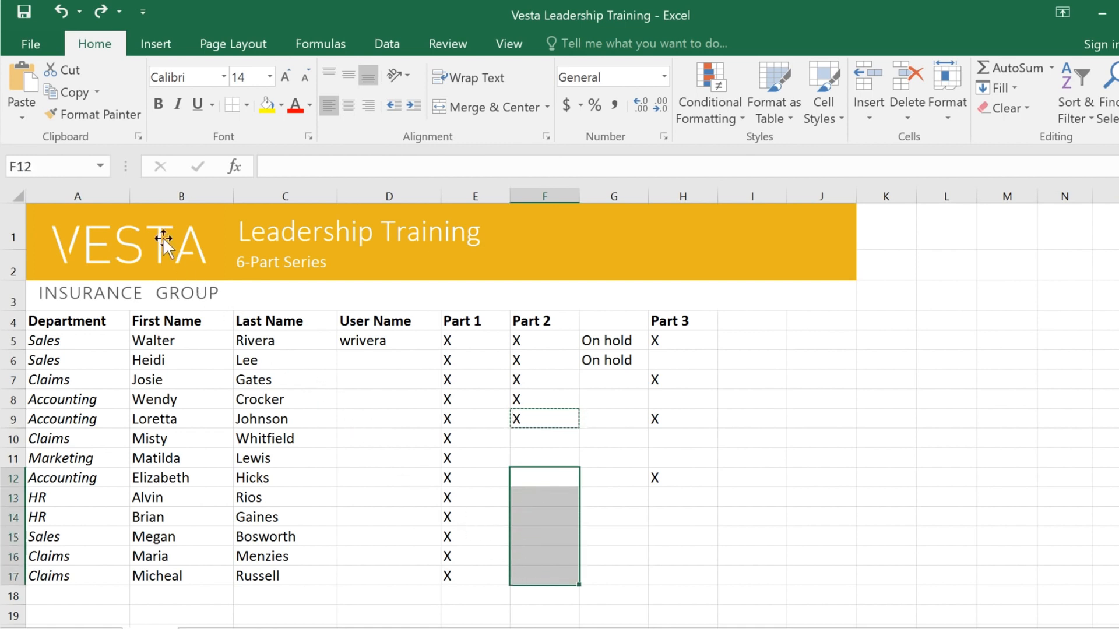
{"action": "left_click", "coordinate": [23, 87]}
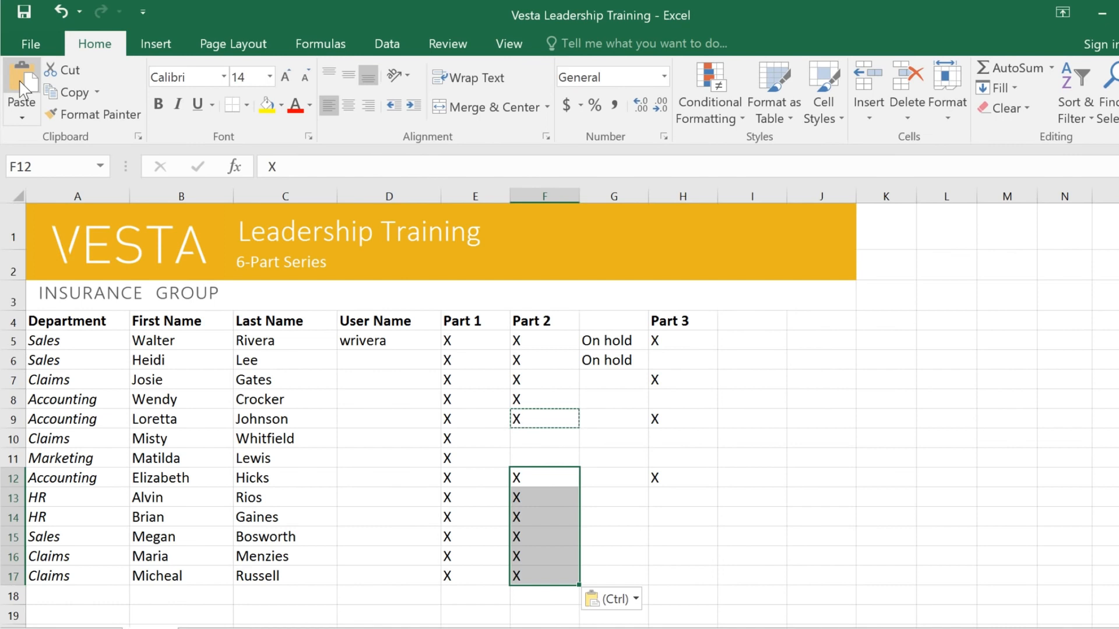
{"action": "left_click", "coordinate": [22, 118]}
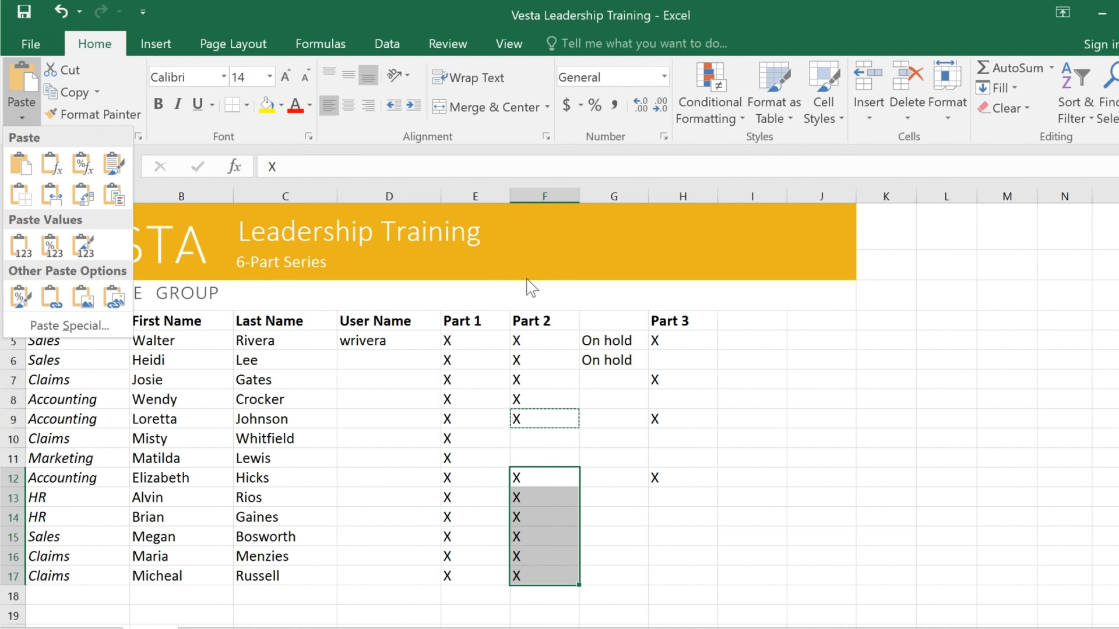
Cut the two On hold entries from G5:G6 and paste them into F10:F11
{"action": "left_click", "coordinate": [636, 341]}
{"action": "left_click_drag", "start_coordinate": [636, 341], "coordinate": [637, 359]}
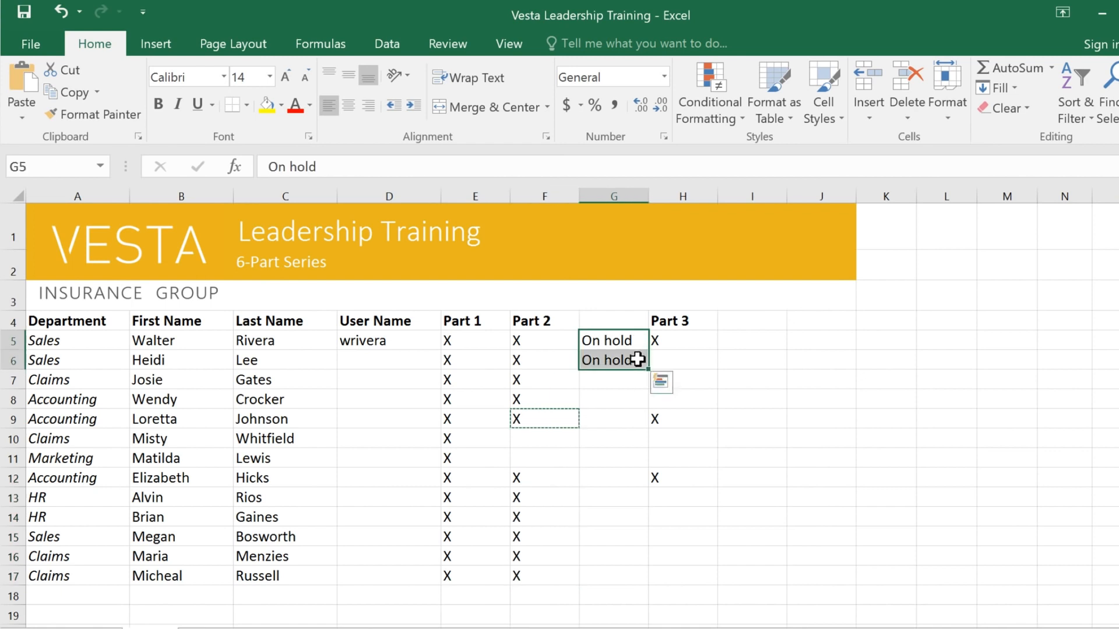
{"action": "right_click", "coordinate": [637, 358]}
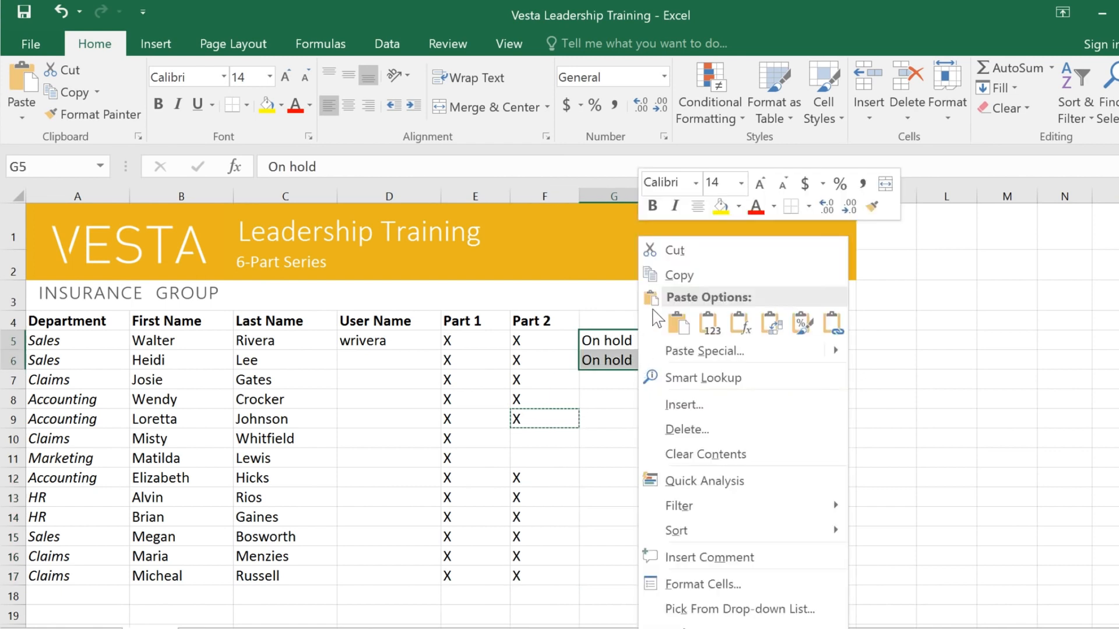
{"action": "left_click", "coordinate": [691, 252]}
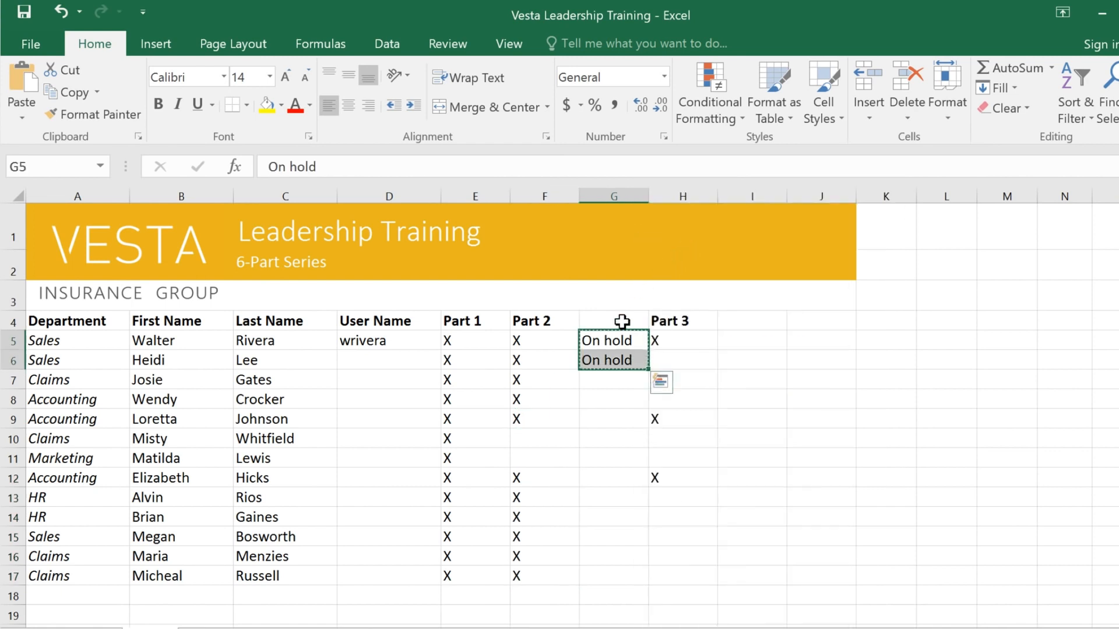
{"action": "left_click_drag", "start_coordinate": [531, 433], "coordinate": [530, 457]}
{"action": "right_click", "coordinate": [529, 457]}
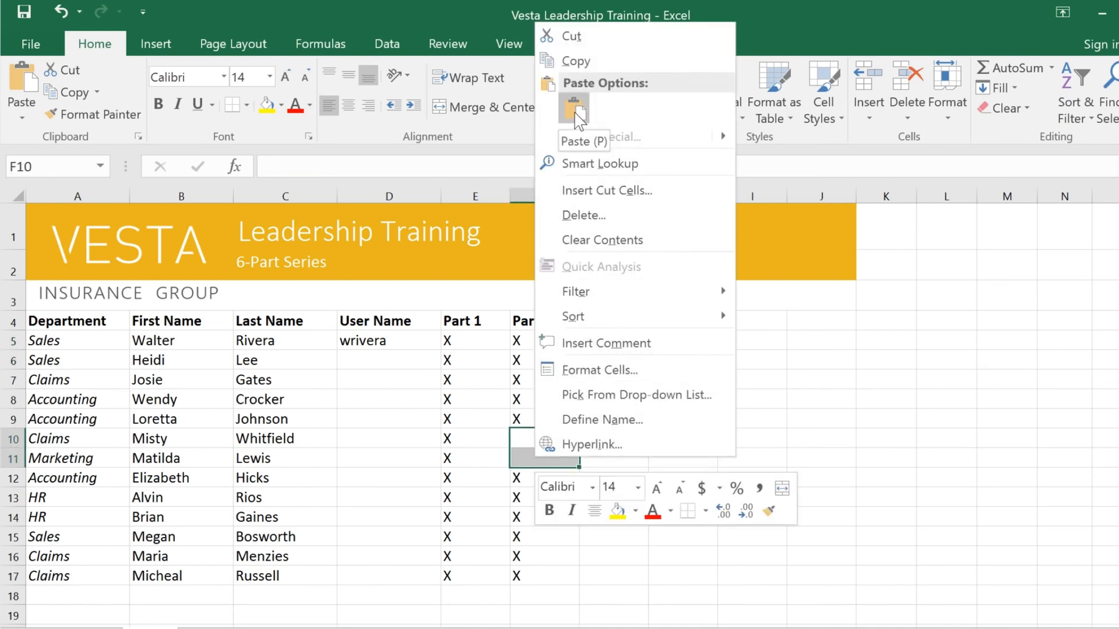
{"action": "left_click", "coordinate": [573, 110]}
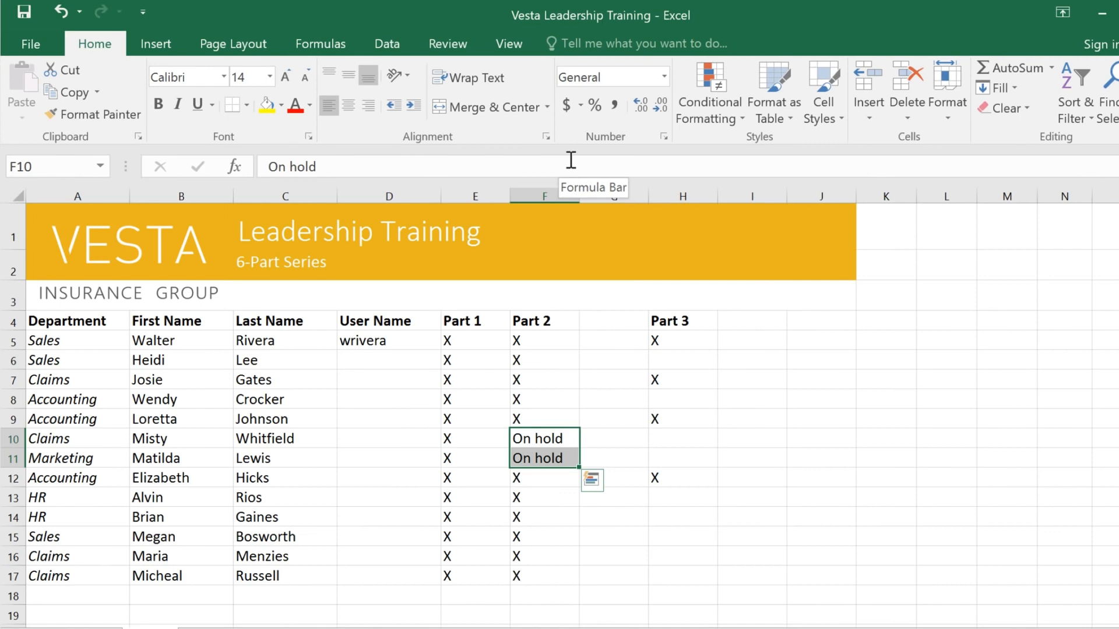
Move the Part 3 cells H4:H12 one column over to G4:G12, beside the Part 2 column
{"action": "left_click", "coordinate": [690, 317]}
{"action": "left_click_drag", "start_coordinate": [691, 318], "coordinate": [697, 474]}
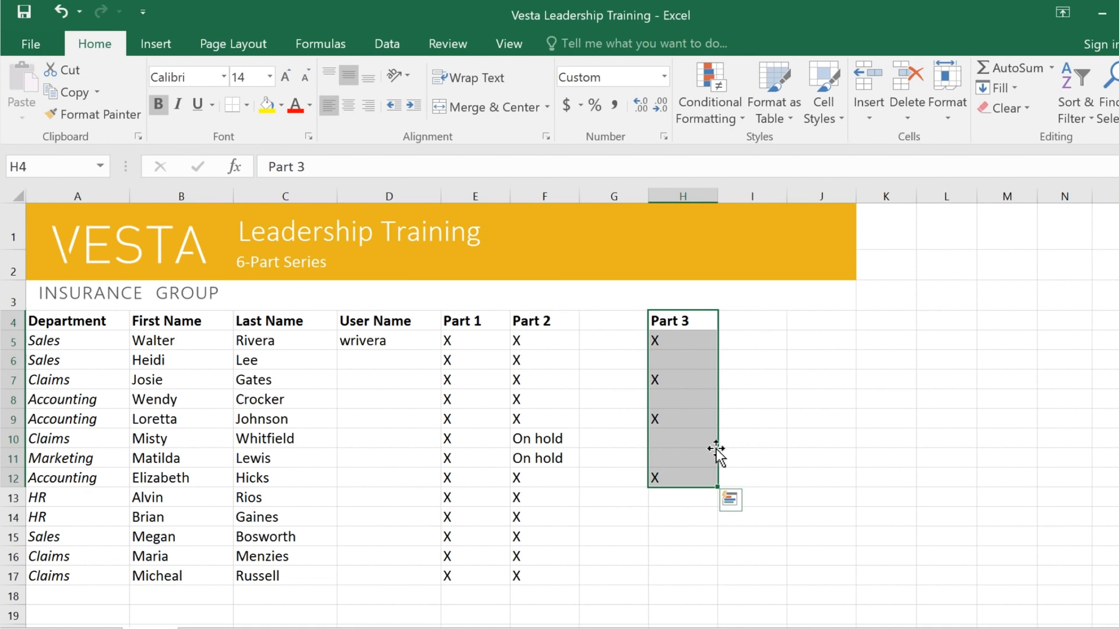
{"action": "left_click_drag", "start_coordinate": [716, 449], "coordinate": [635, 448]}
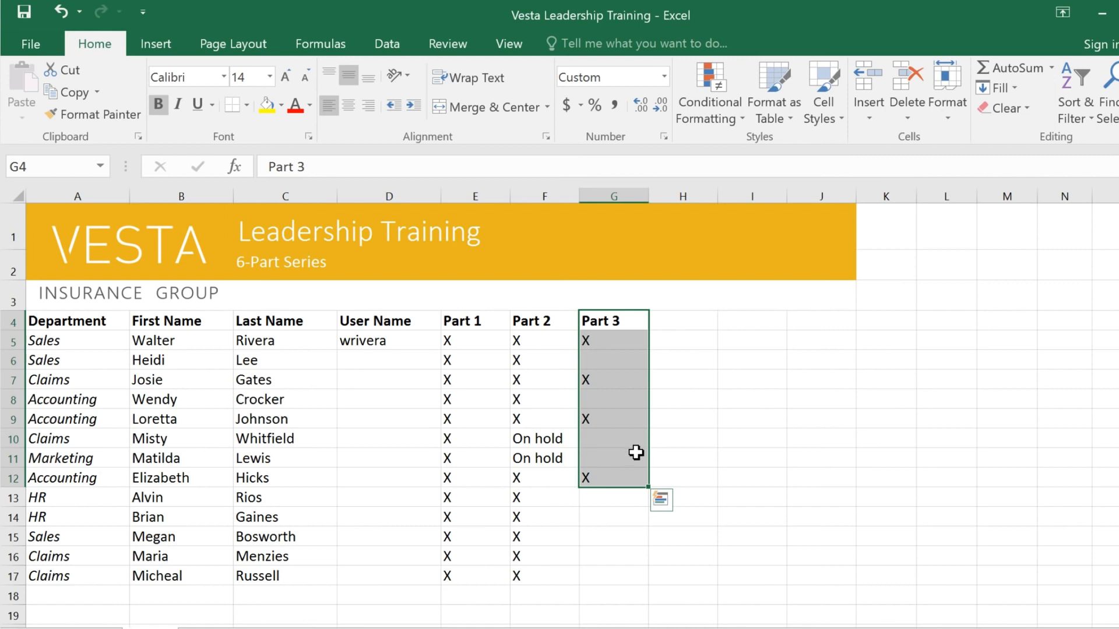
Fill the X in G12 down through G17 and extend the Part 3 heading across to J4 as Part 4 to Part 6
{"action": "left_click", "coordinate": [634, 478]}
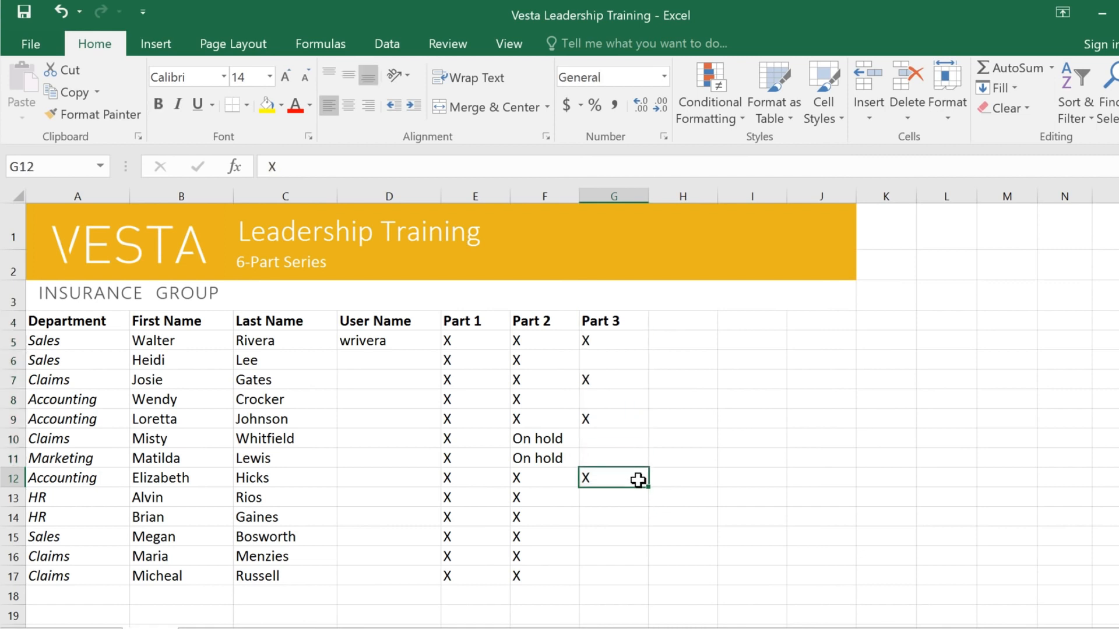
{"action": "left_click_drag", "start_coordinate": [648, 494], "coordinate": [644, 580]}
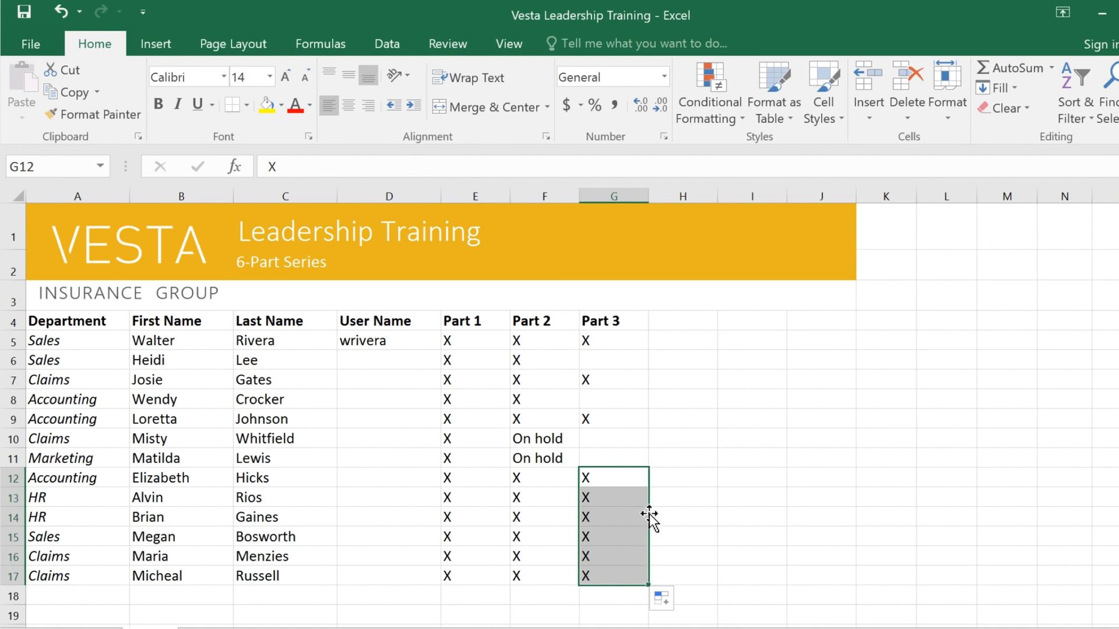
{"action": "left_click", "coordinate": [638, 320]}
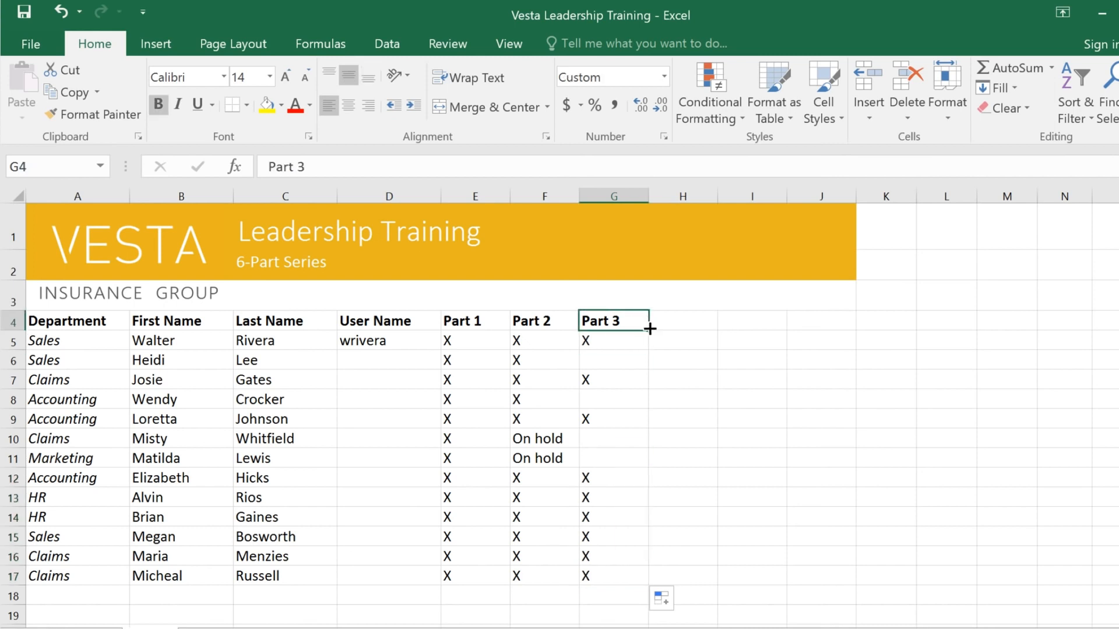
{"action": "left_click_drag", "start_coordinate": [682, 330], "coordinate": [834, 326]}
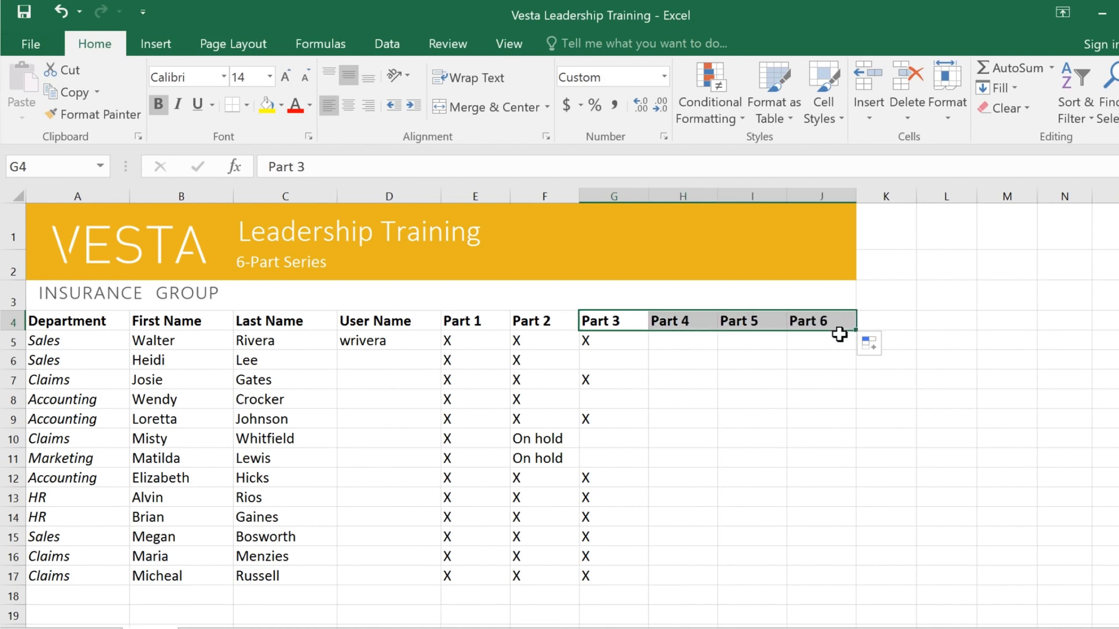